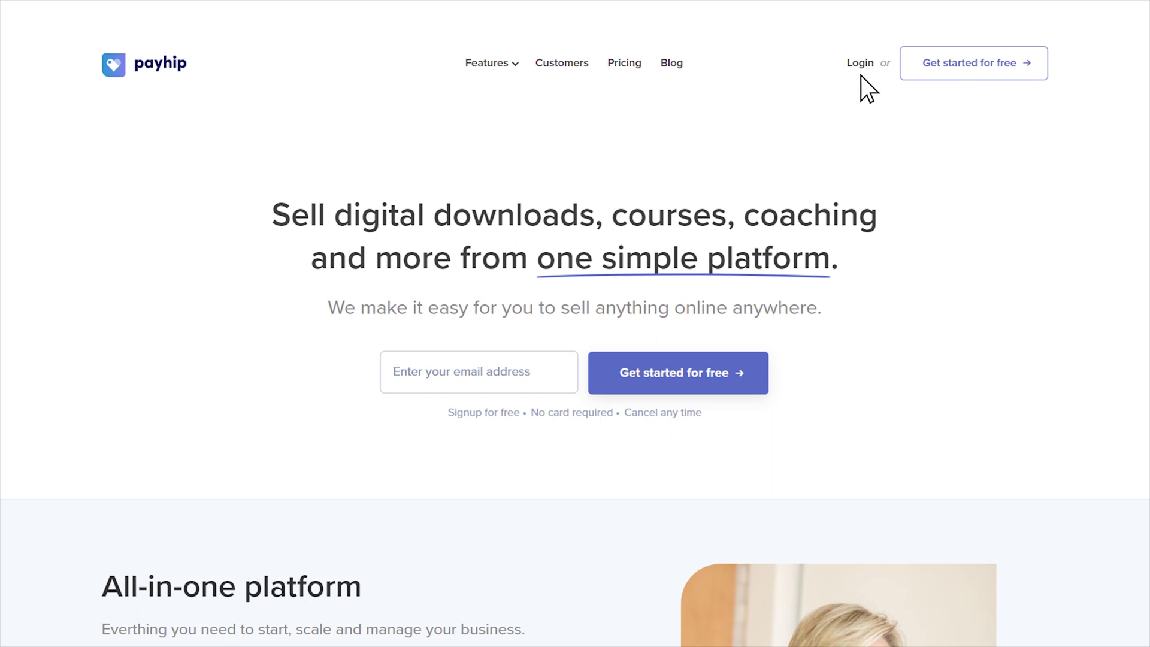
Step: Enter an email address in the home page signup box, then review the Affiliates tab's signup link
left_click(479, 372)
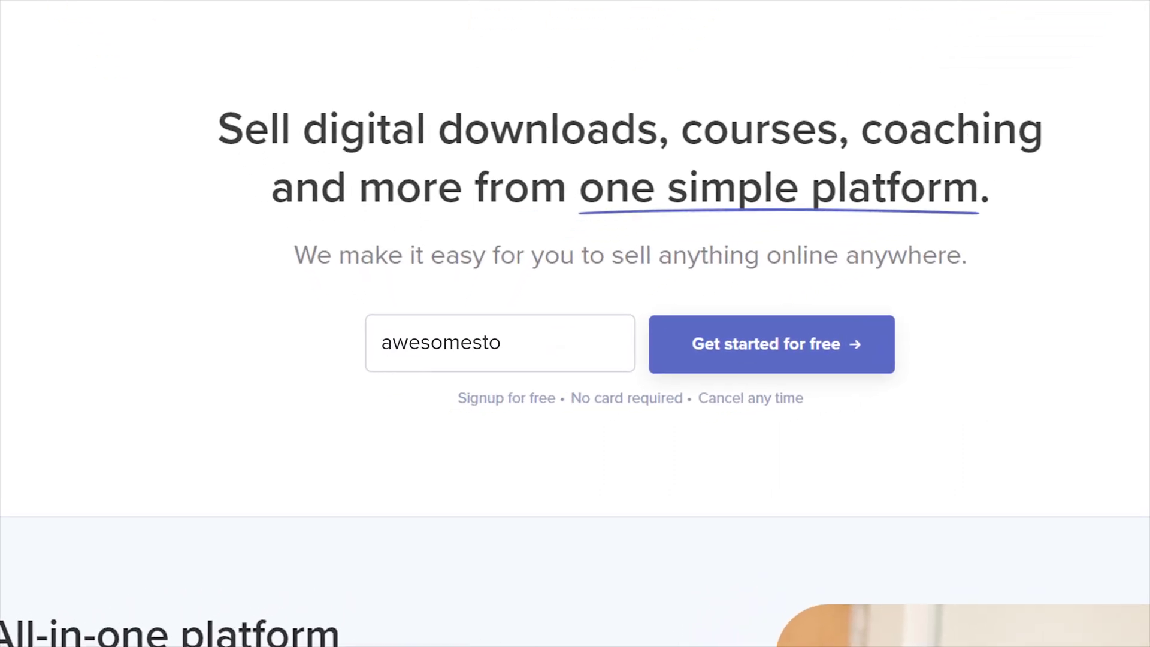
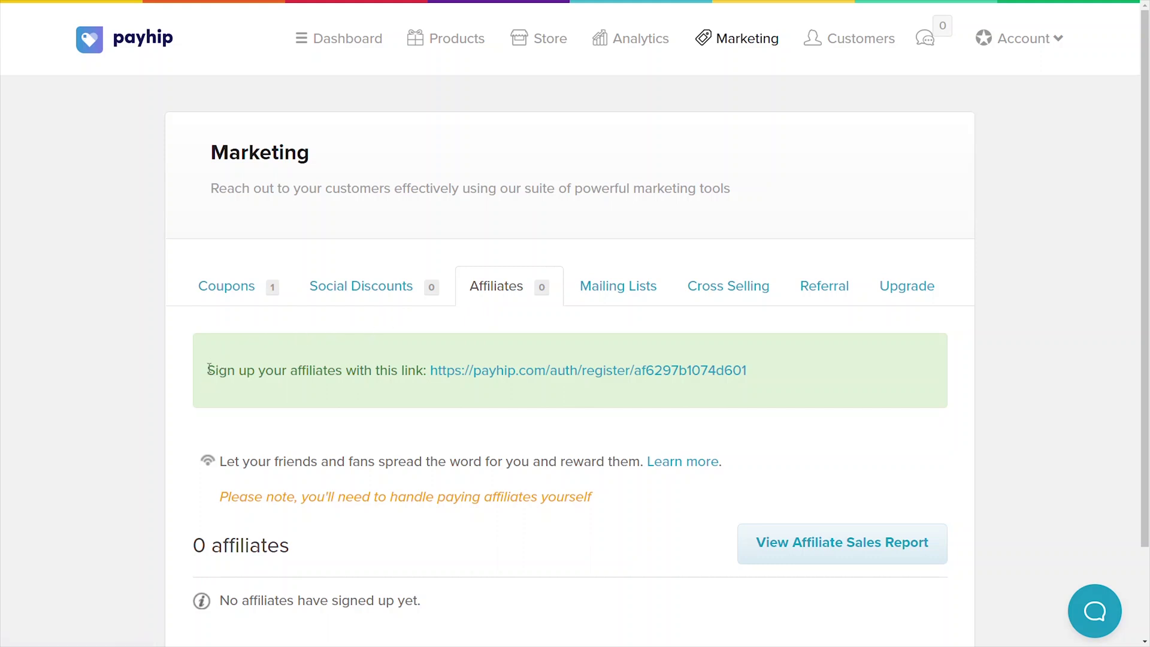
left_click_drag(205, 370, 752, 372)
left_click(753, 369)
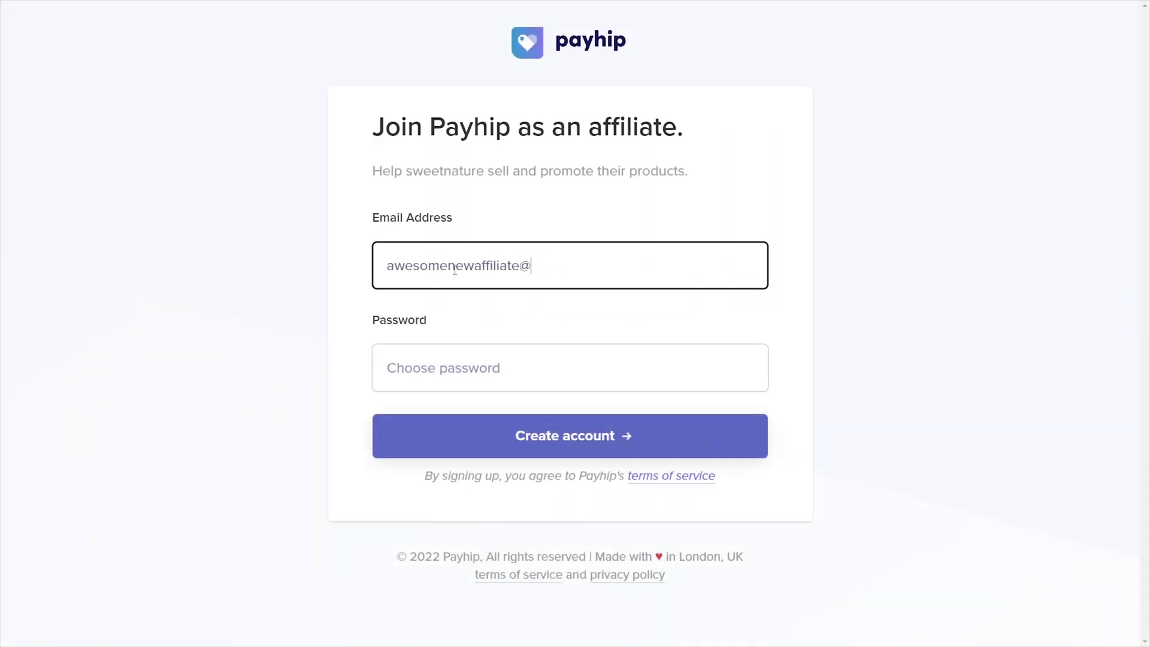
Step: Finish the affiliate's email, enter a password and create the affiliate account
type("gmail.com")
key("Tab")
type("••••••••••")
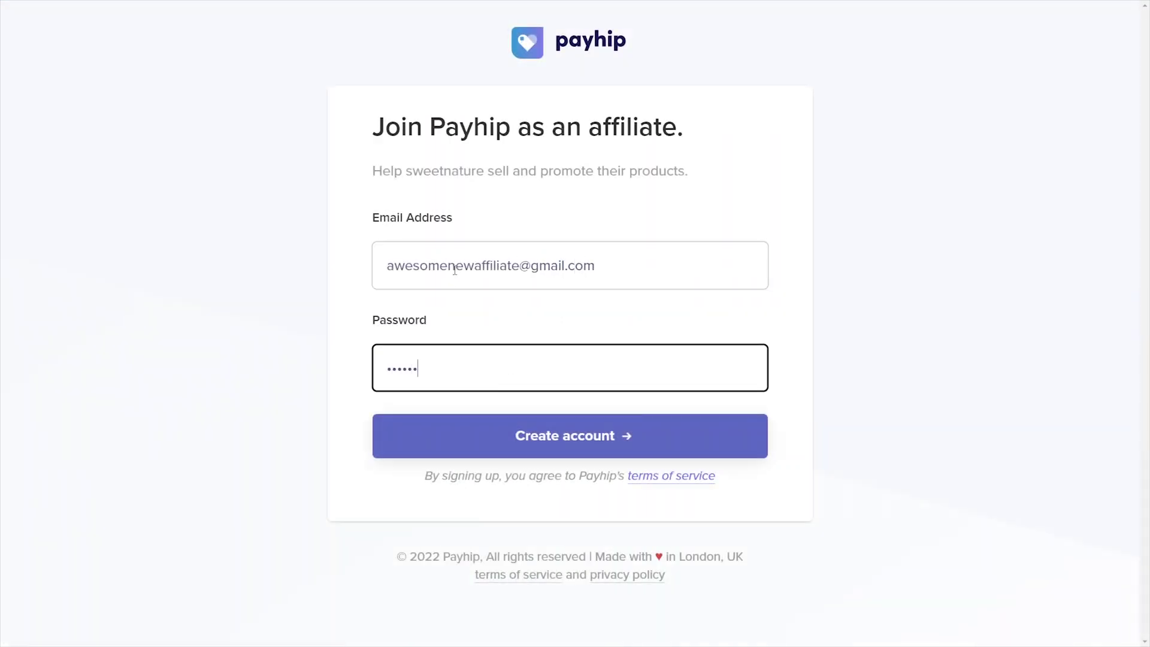
left_click(565, 442)
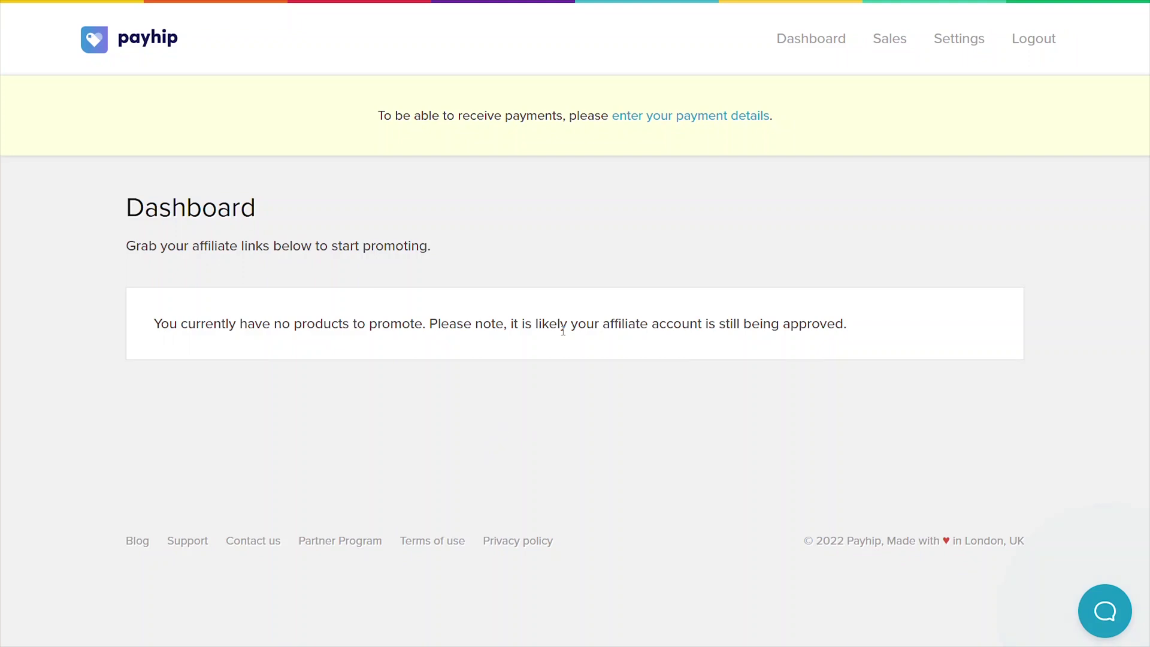
Step: Save the affiliate's PayPal email address in payment settings
left_click(683, 118)
left_click(490, 331)
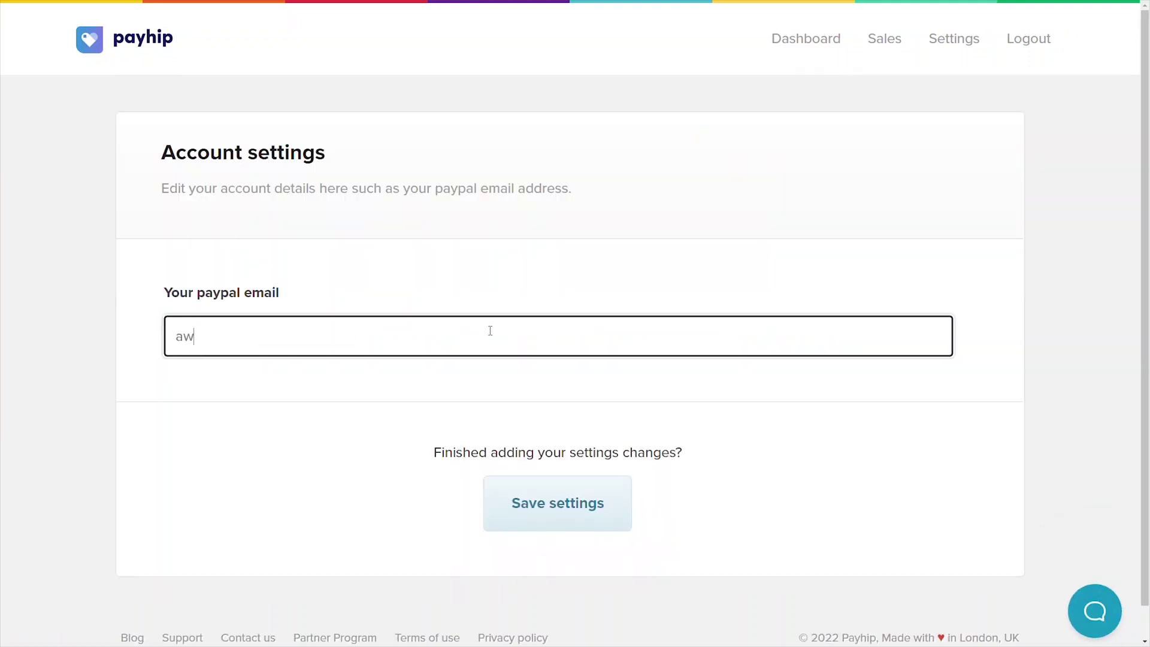
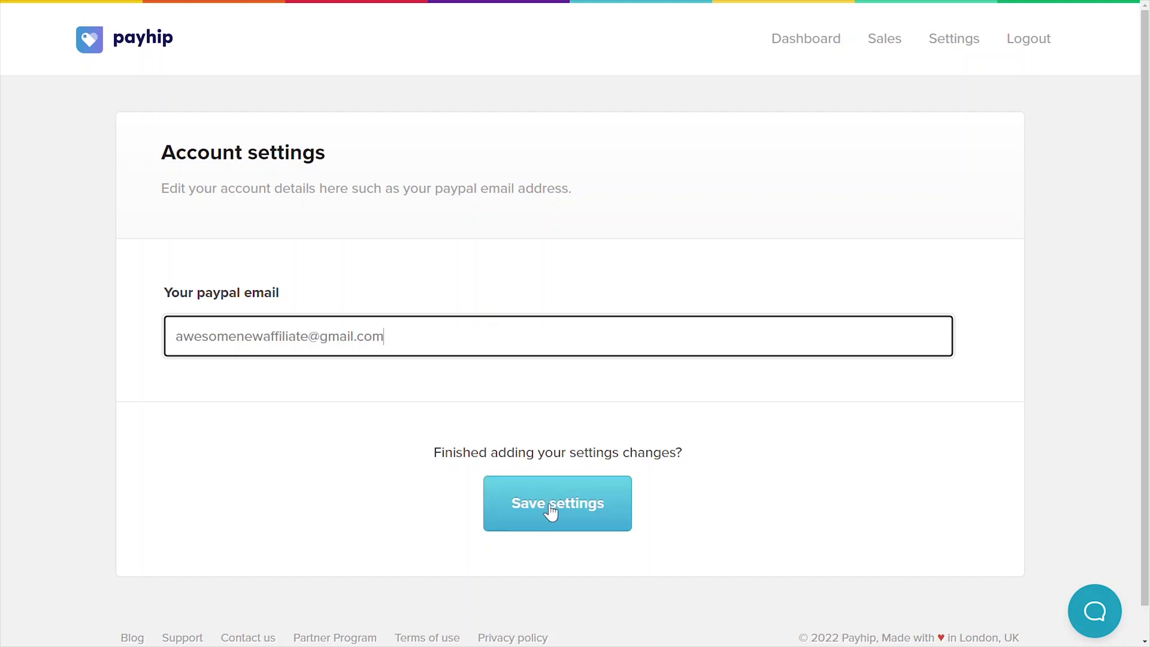
left_click(550, 505)
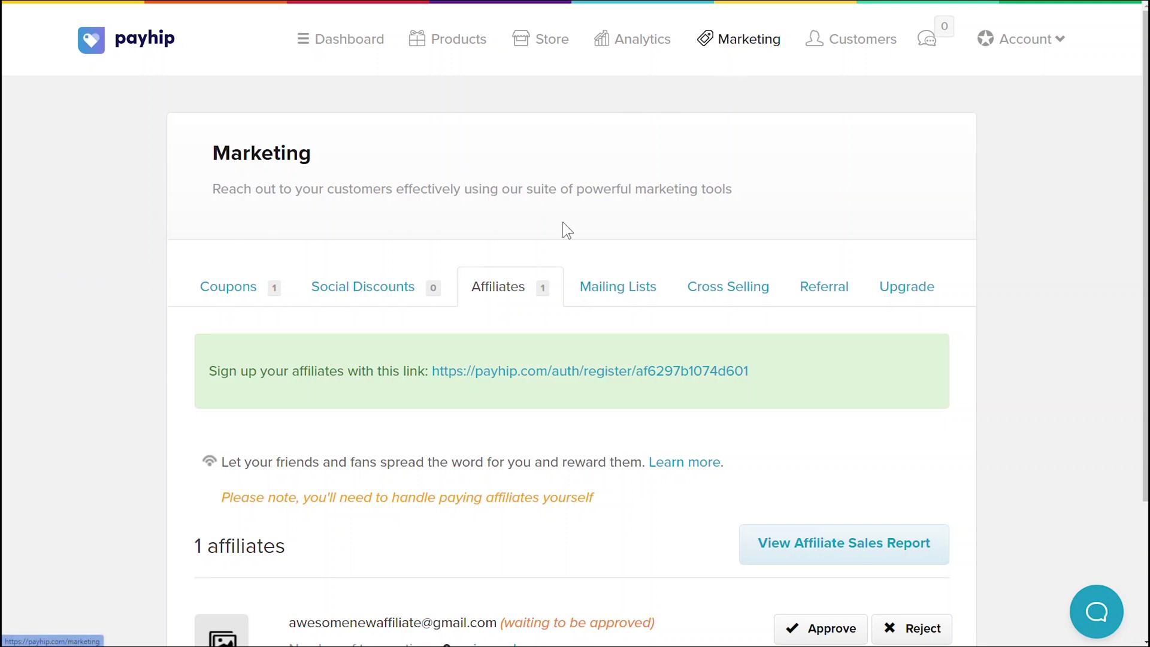
Step: Find the new affiliate in the Affiliates list and approve them
scroll(416, 495, "down", 3)
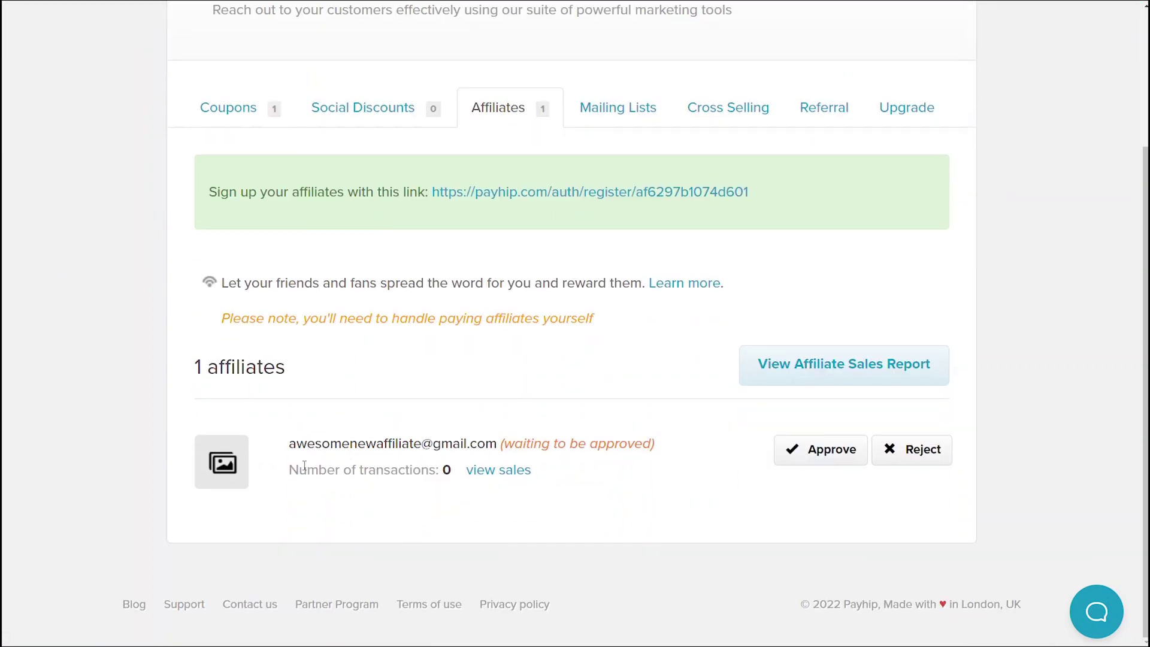
left_click_drag(288, 441, 521, 459)
left_click(606, 483)
left_click(813, 452)
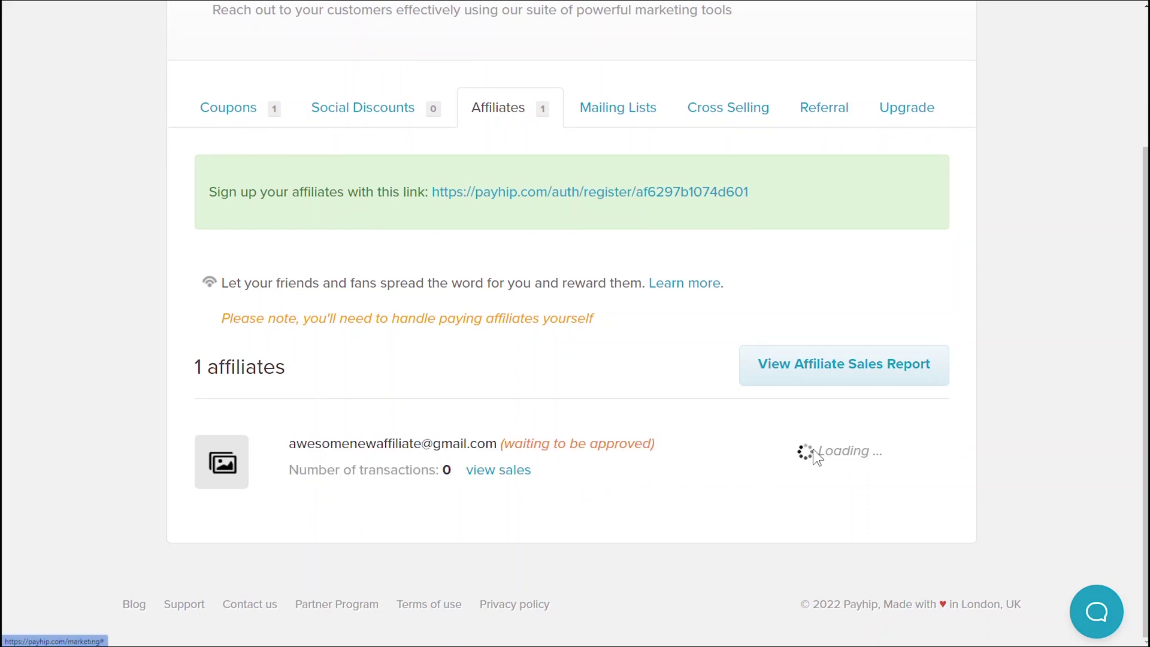
Step: Assign The Salad Platter Online Recipes to the affiliate at 10% commission
left_click(796, 454)
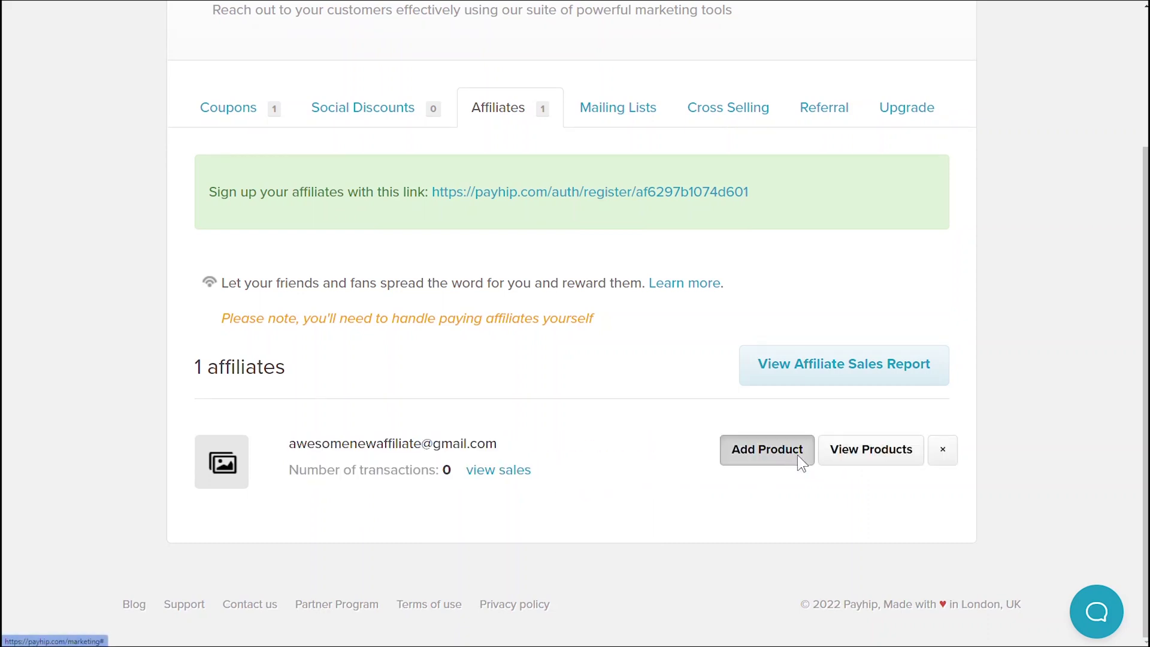
left_click(492, 183)
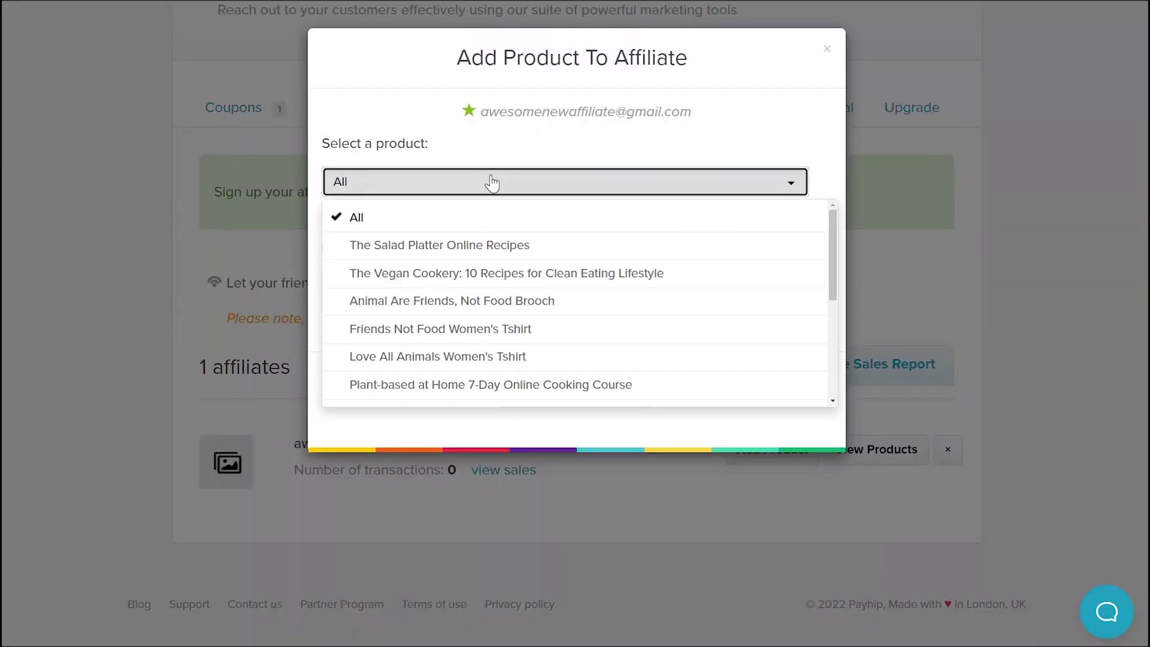
left_click(456, 245)
left_click(424, 296)
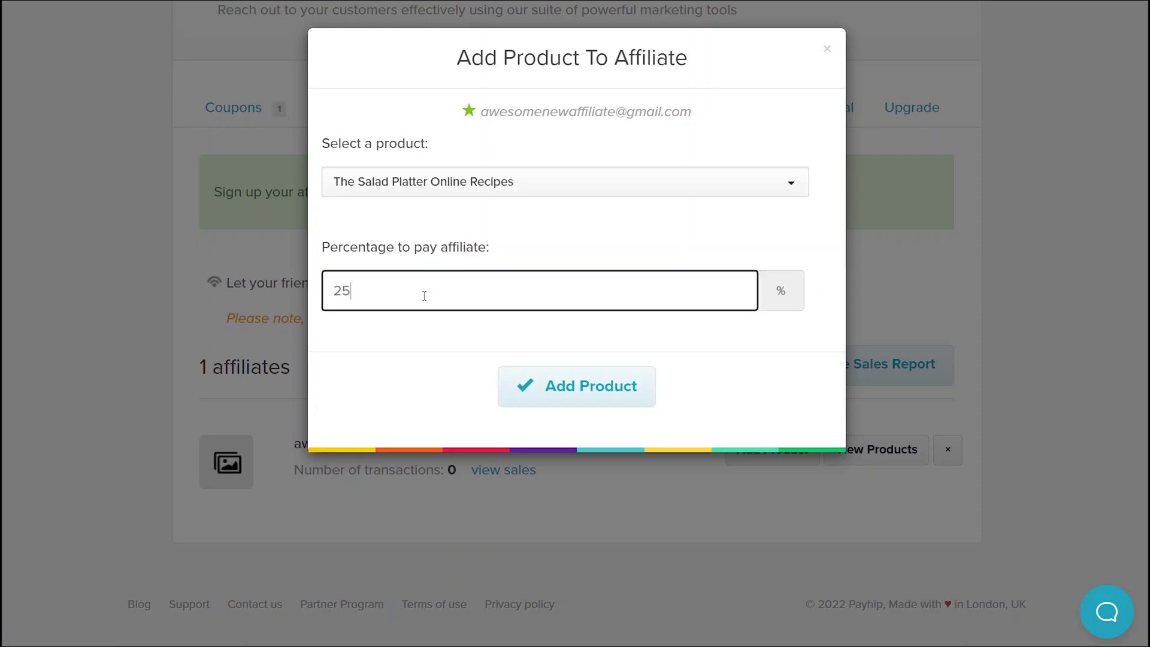
key("BackSpace")
key("BackSpace")
type("10")
left_click(580, 410)
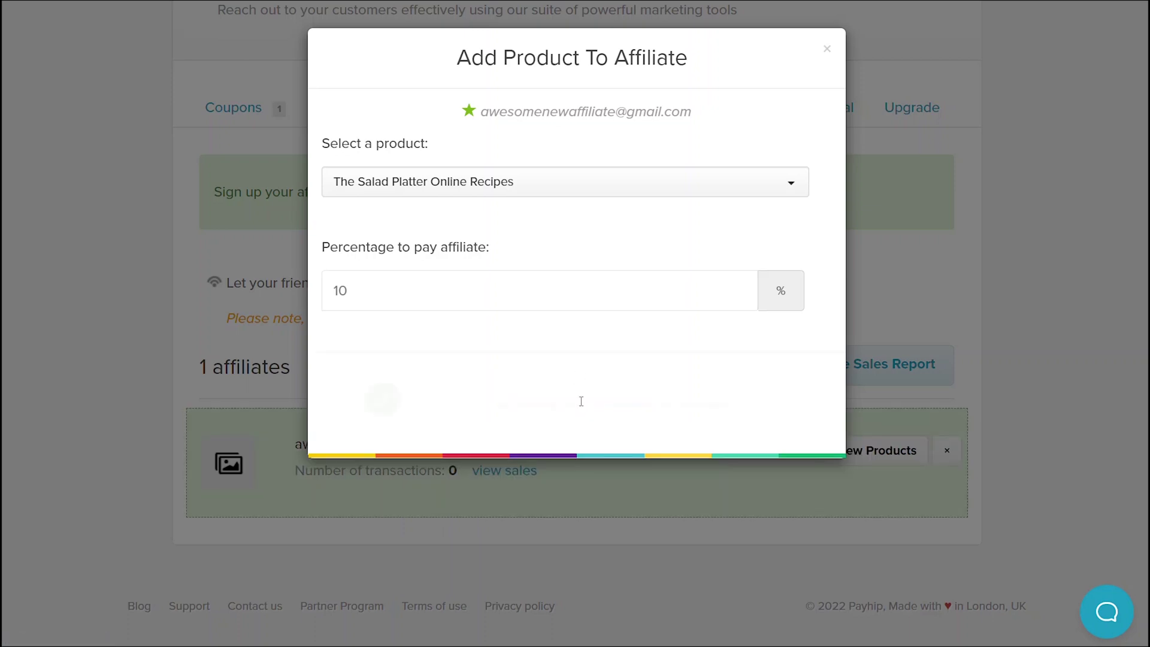
left_click(828, 50)
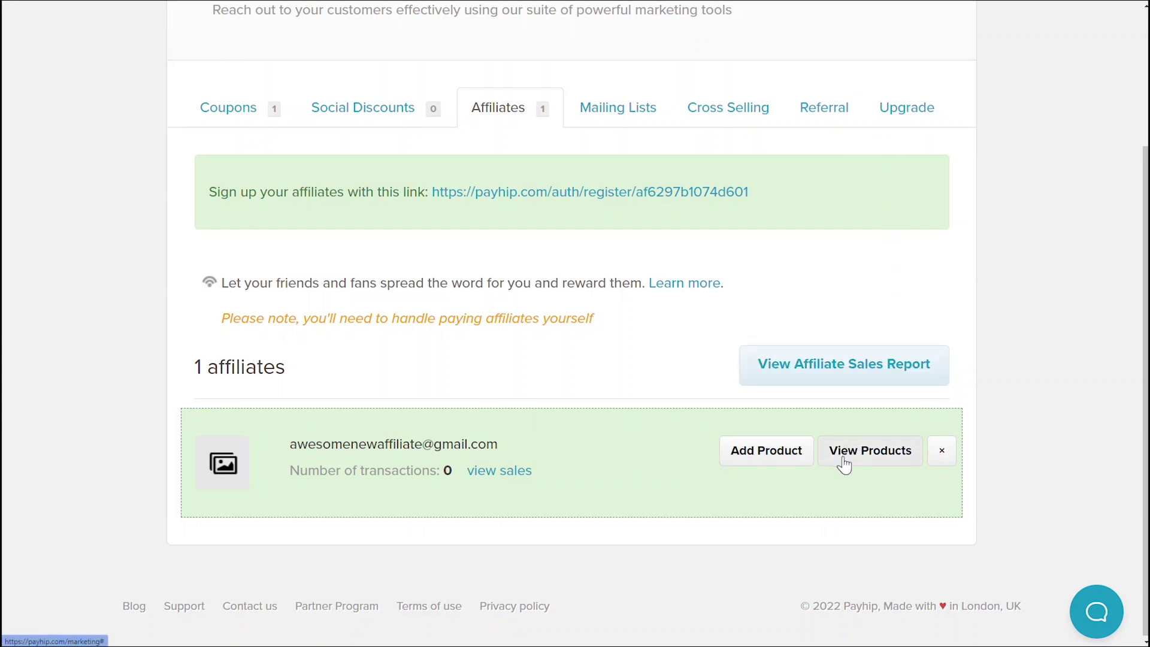
Step: Assign The Vegan Cookery: 10 Recipes for Clean Eating Lifestyle at 20% commission
left_click(756, 462)
left_click(521, 185)
left_click(482, 279)
left_click(469, 287)
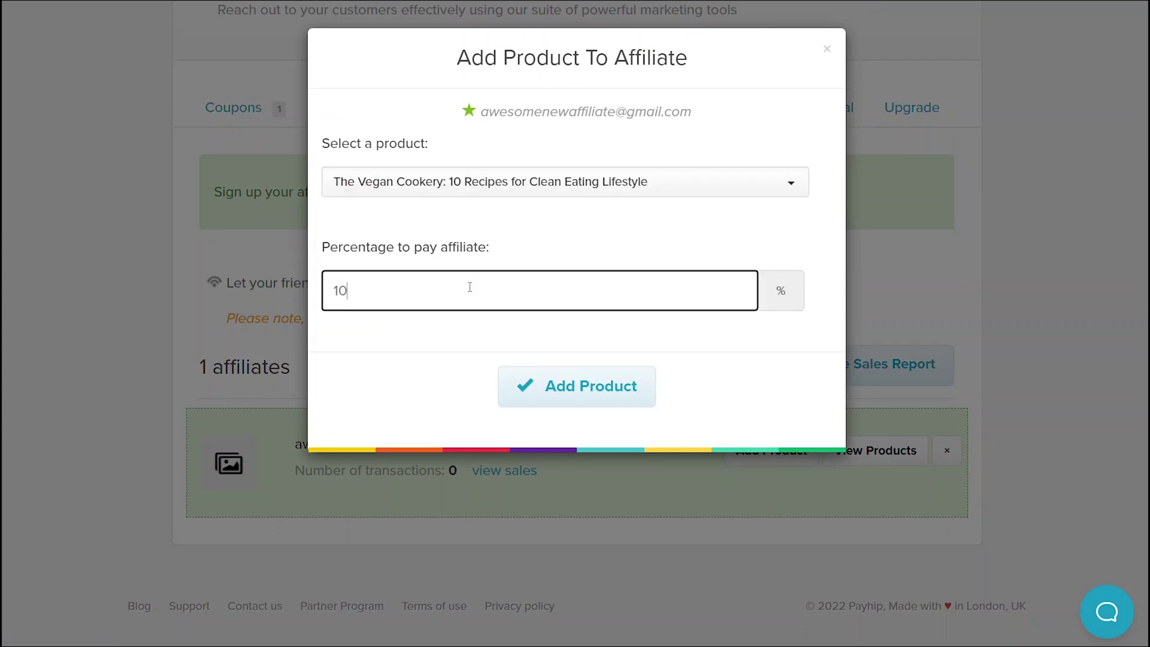
key("BackSpace")
key("BackSpace")
type("20")
left_click(537, 392)
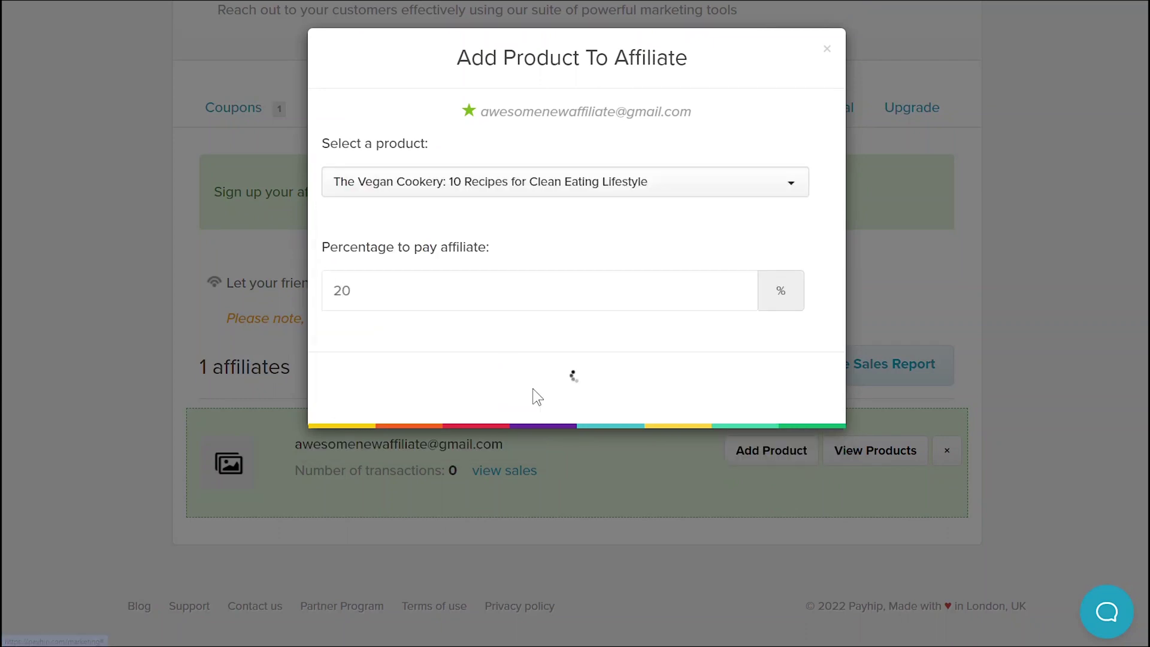
left_click(827, 49)
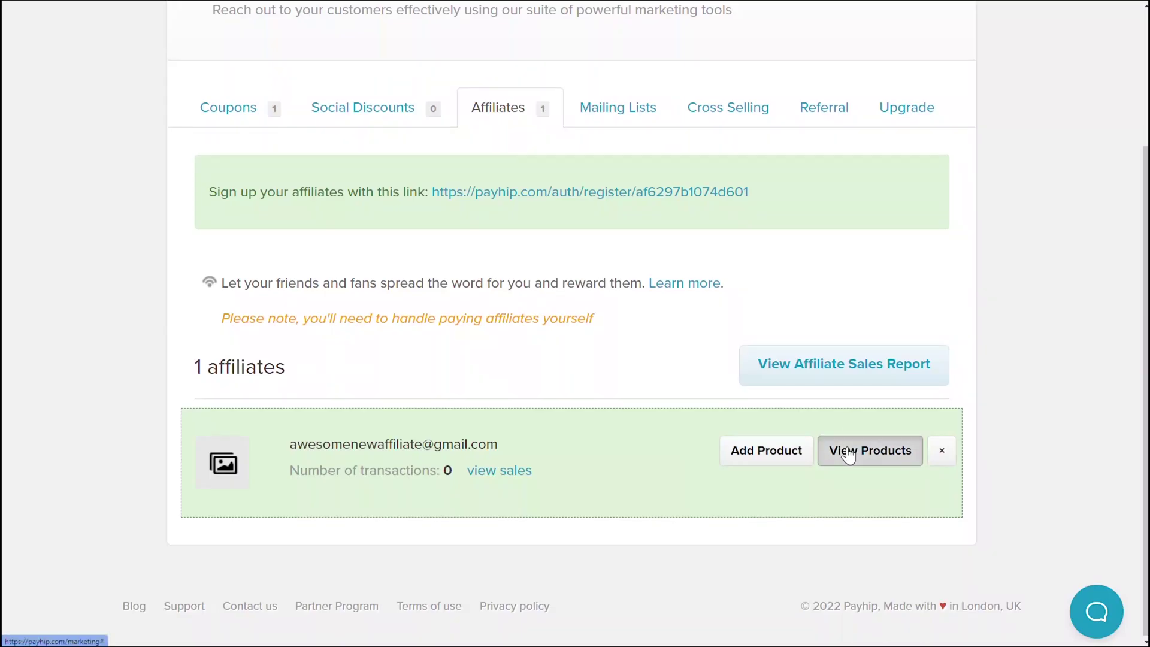
Step: Check the affiliate's assigned products, then remove the affiliate from the store
left_click(848, 448)
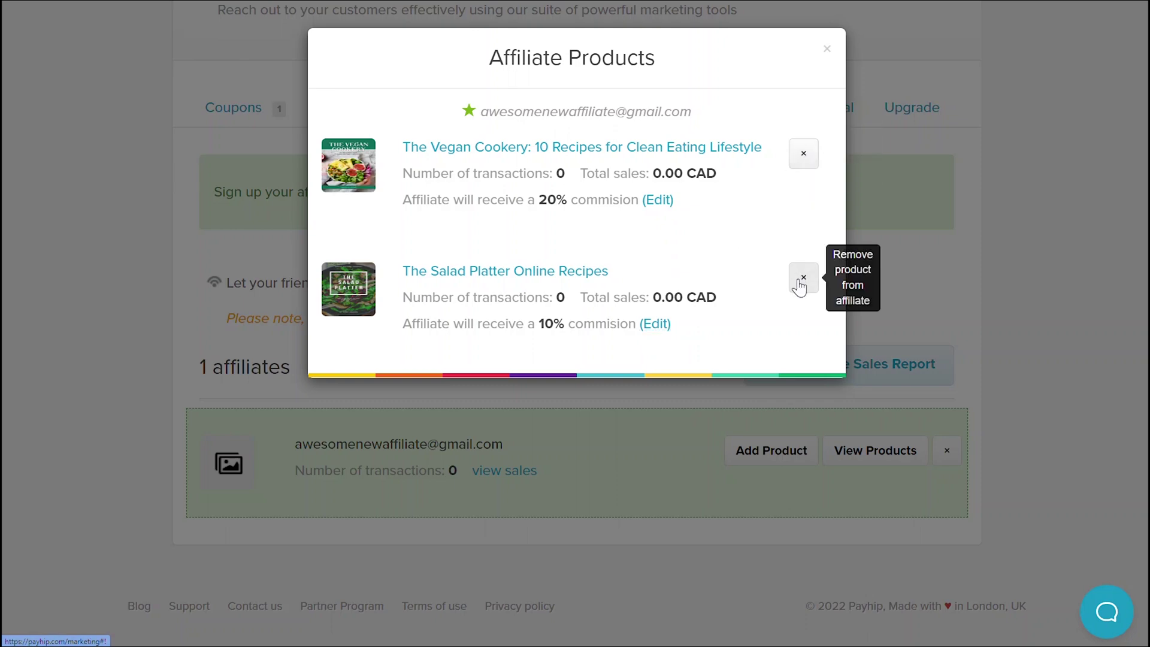
left_click(827, 49)
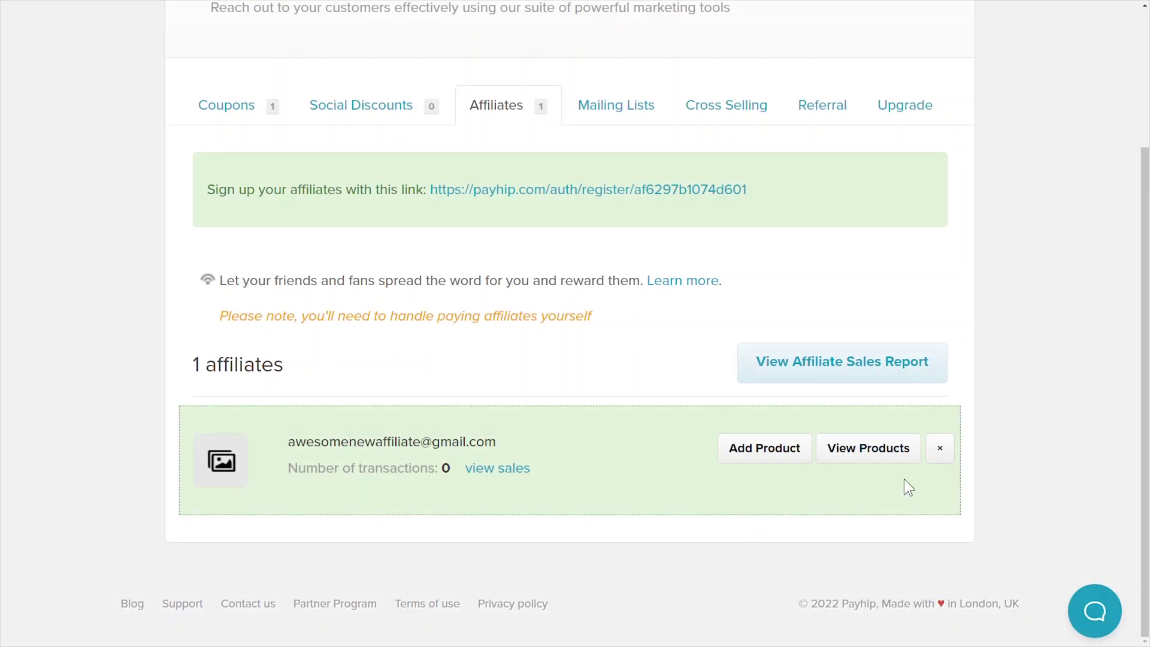
left_click(944, 449)
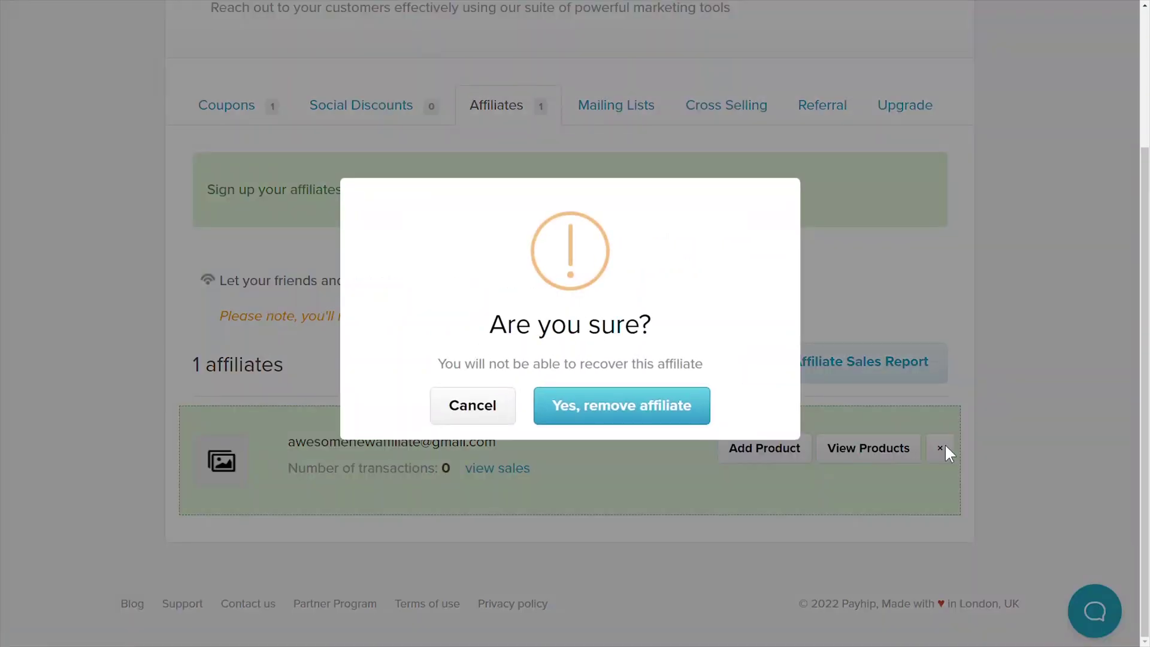
left_click(617, 405)
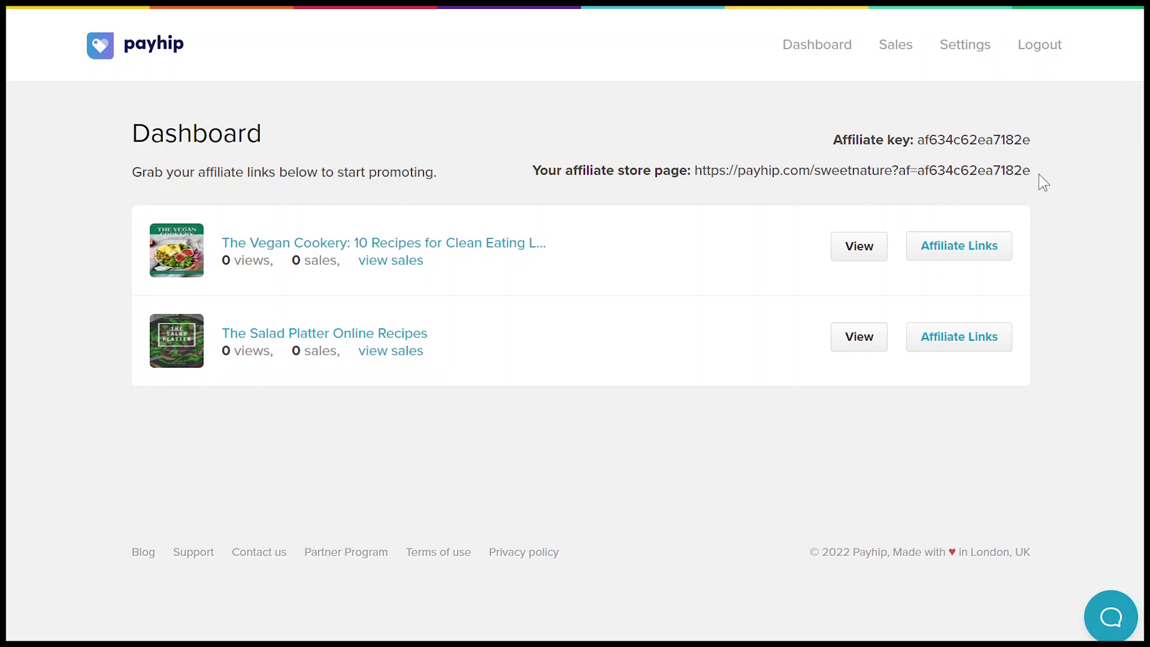
Step: Look over the affiliate key and store page link, then get The Vegan Cookery's affiliate link
left_click_drag(1031, 140, 836, 148)
left_click(821, 138)
left_click_drag(532, 170, 1032, 172)
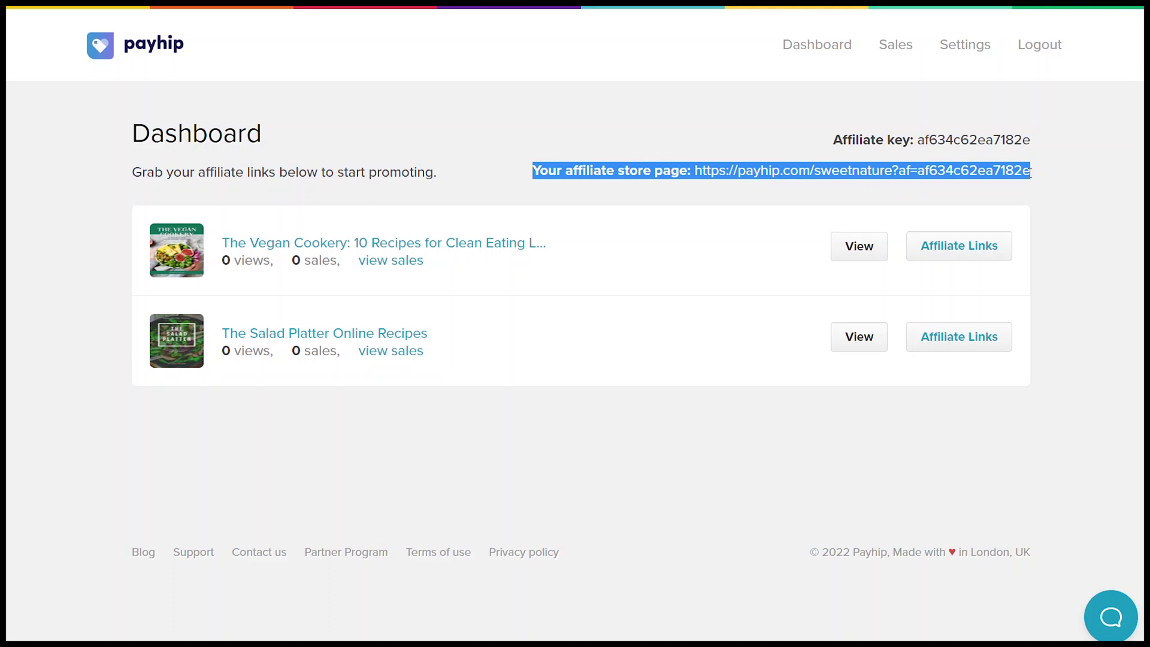
left_click(1038, 173)
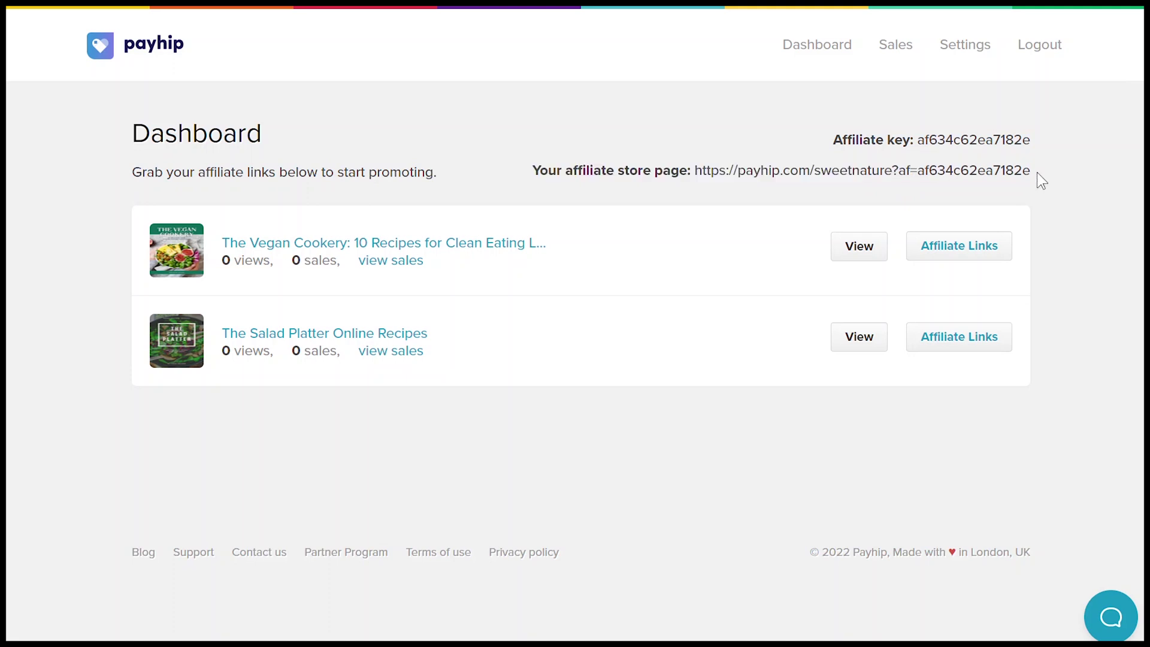
left_click(962, 251)
left_click(960, 253)
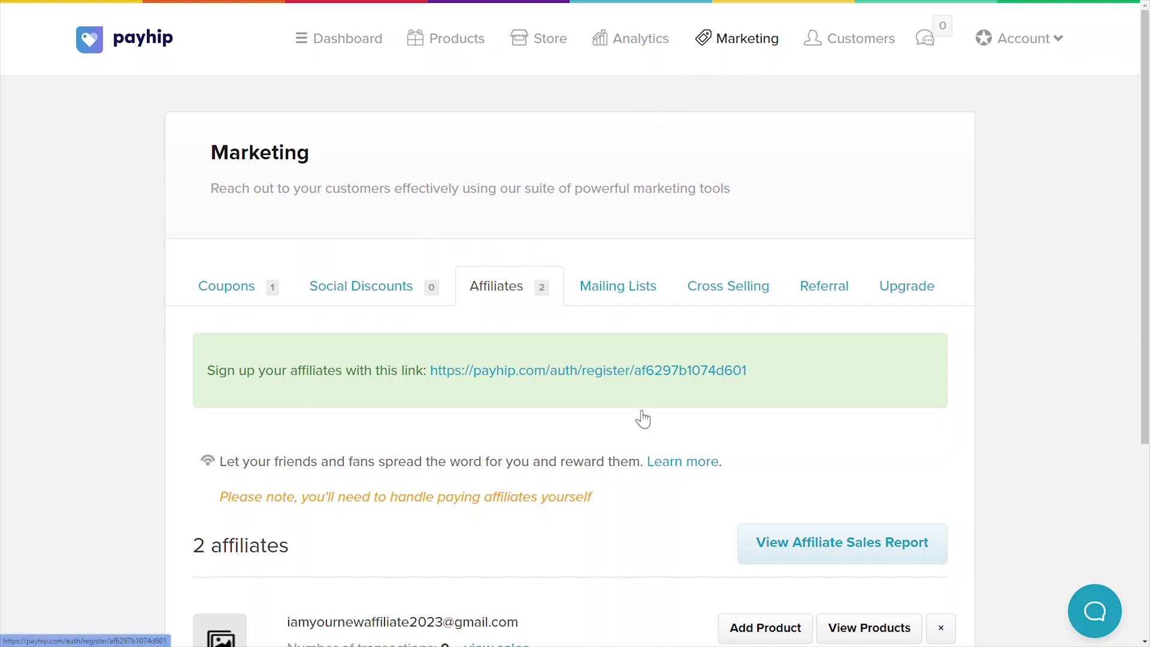
Step: Generate the affiliate sales report for September, 2022
left_click(824, 555)
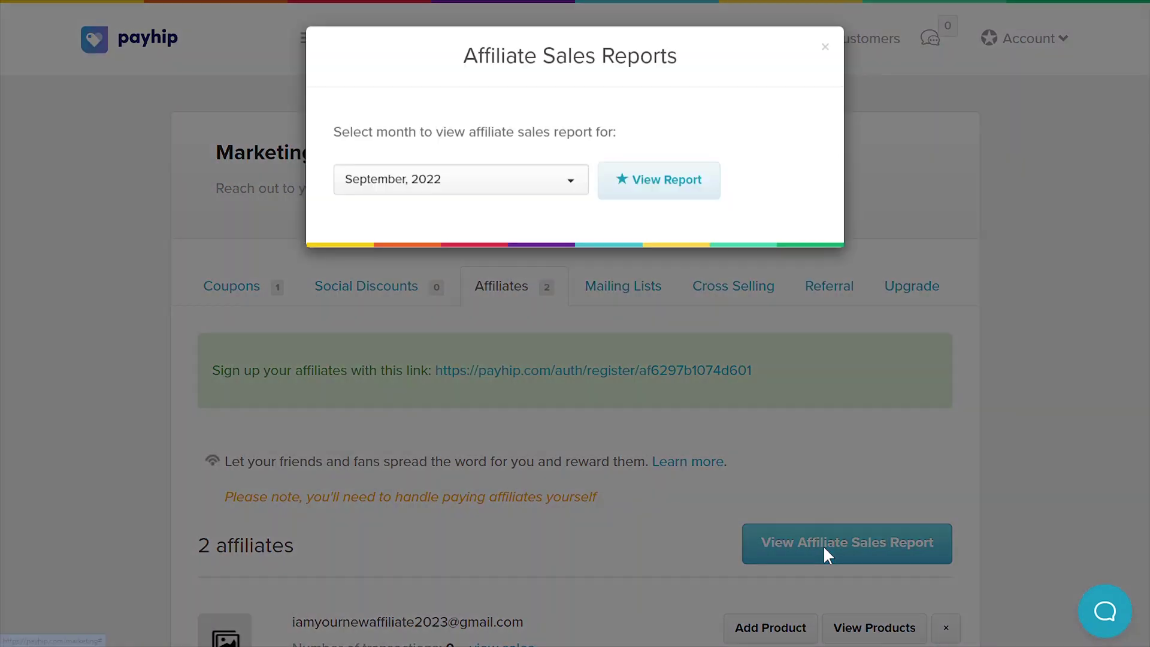
left_click(551, 186)
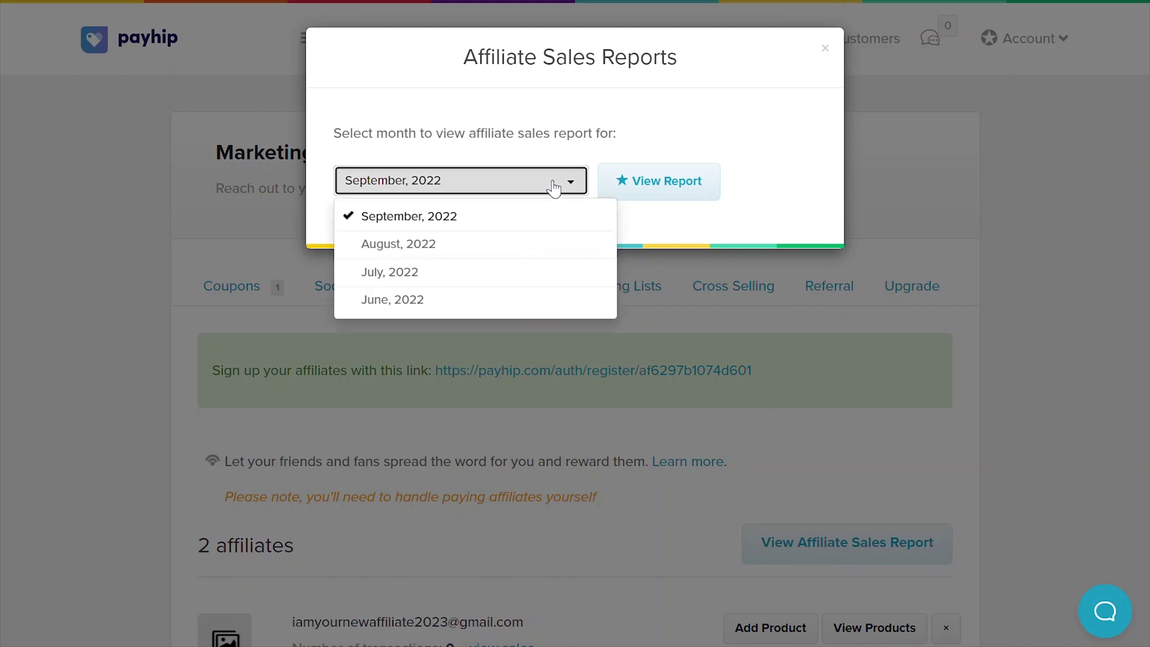
left_click(488, 217)
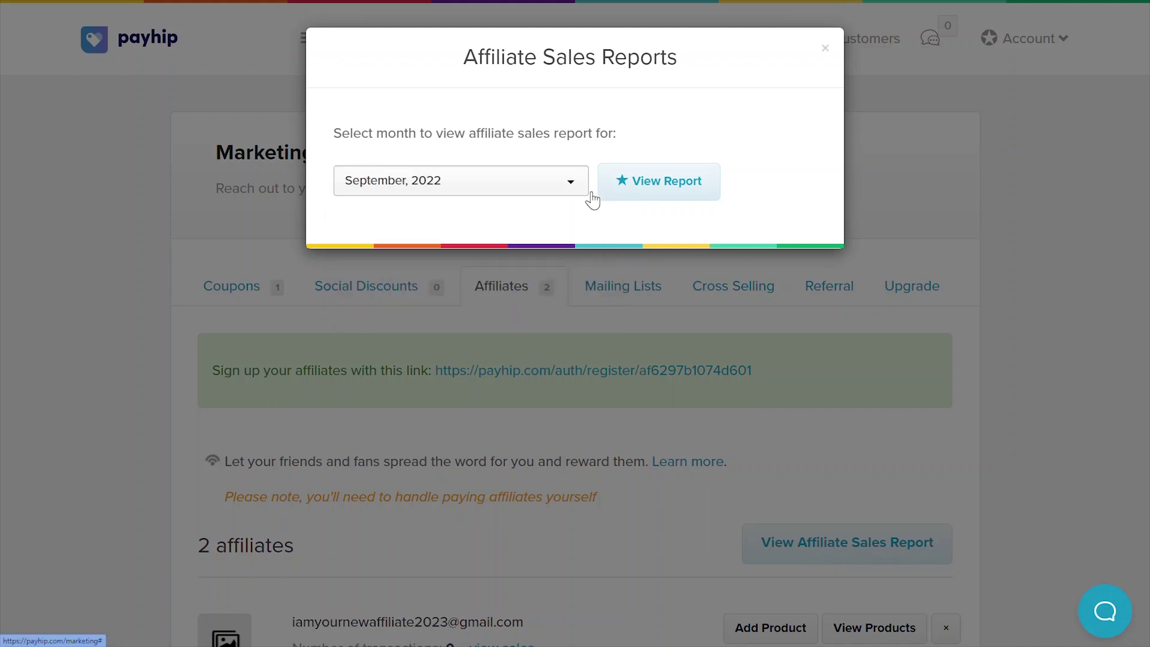
left_click(641, 185)
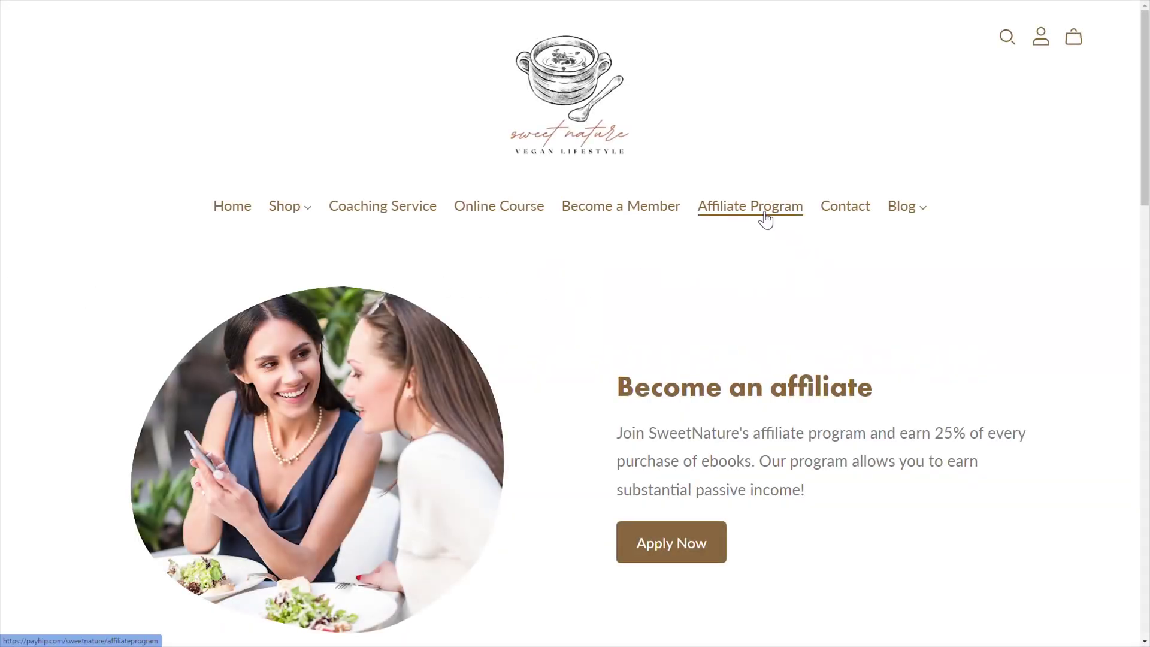
Step: Scroll the storefront's Affiliate Program page, then launch the store builder
left_click_drag(1146, 168, 1117, 150)
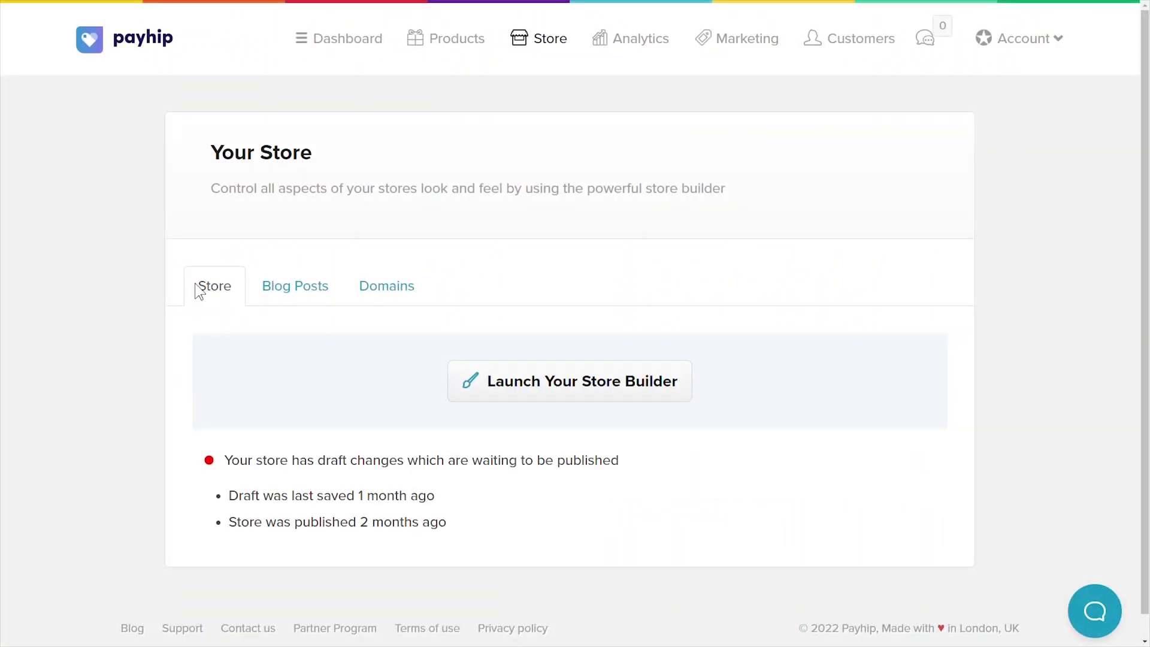
left_click(547, 385)
Step: Add a custom page titled 'Affiliate Landing Page'
left_click(252, 26)
left_click(282, 88)
type("Affiliate Landing Page")
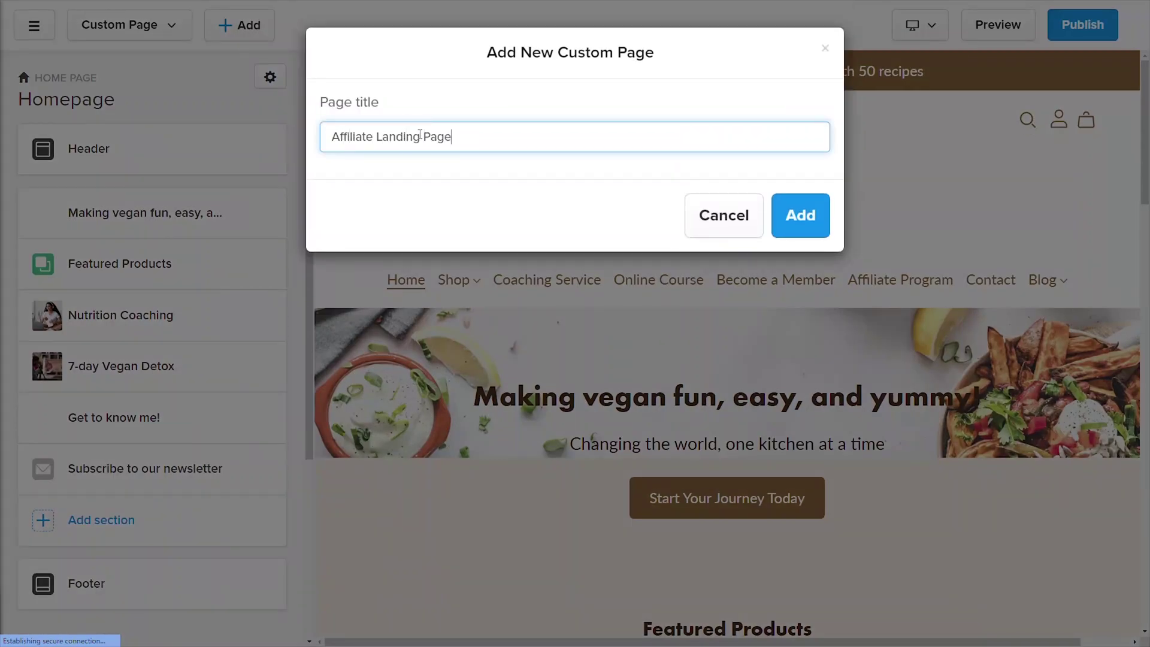
left_click(806, 219)
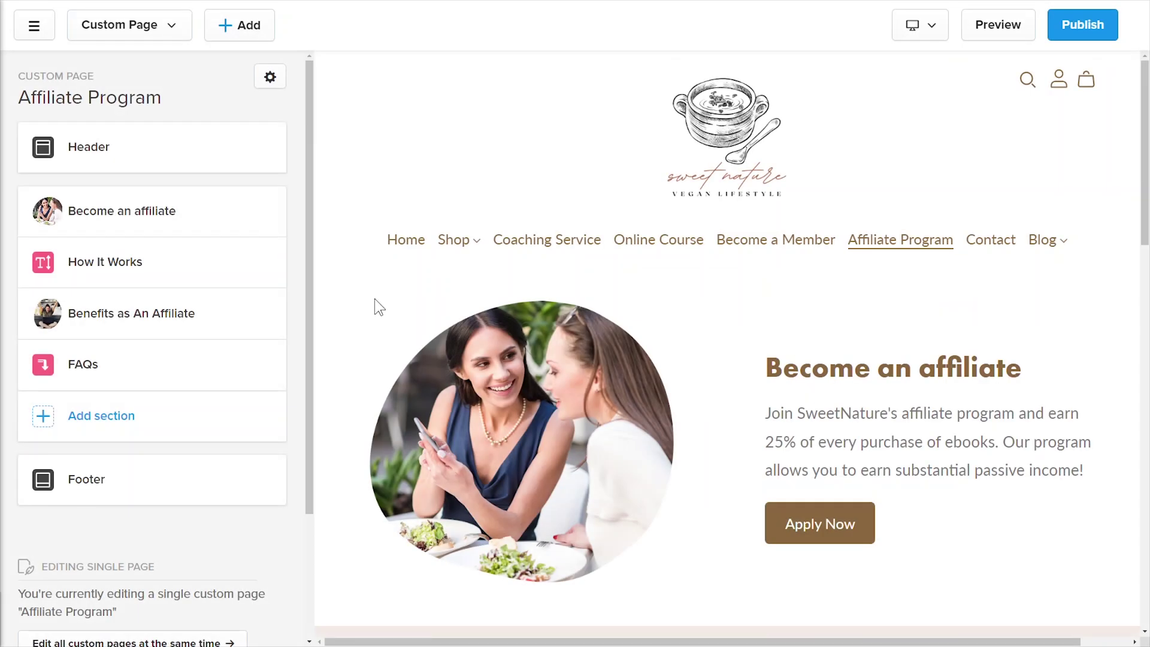
Step: Open the Become an affiliate section and scroll to its Apply Now button link
left_click(187, 225)
scroll(302, 220, "down", 1)
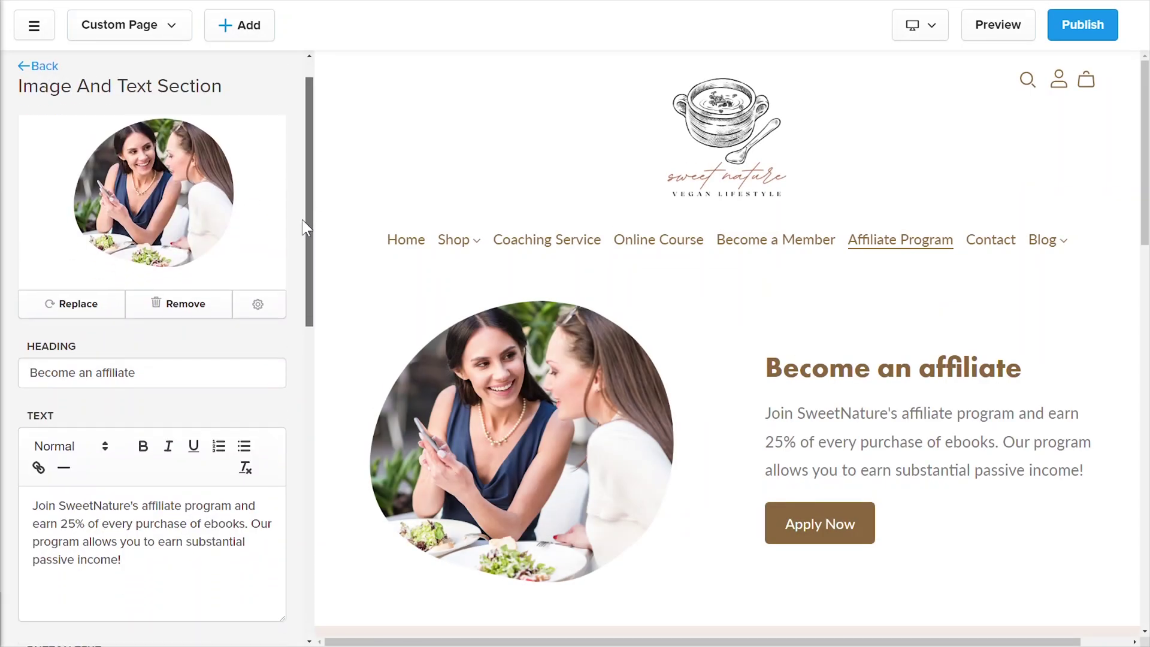
scroll(297, 251, "down", 5)
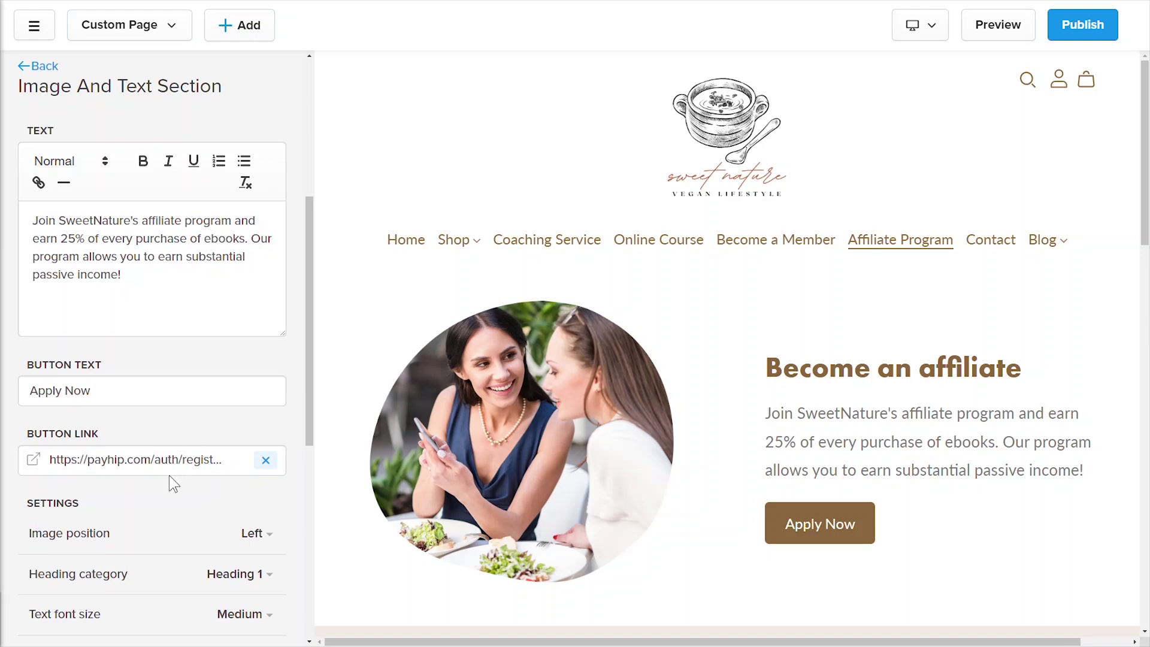